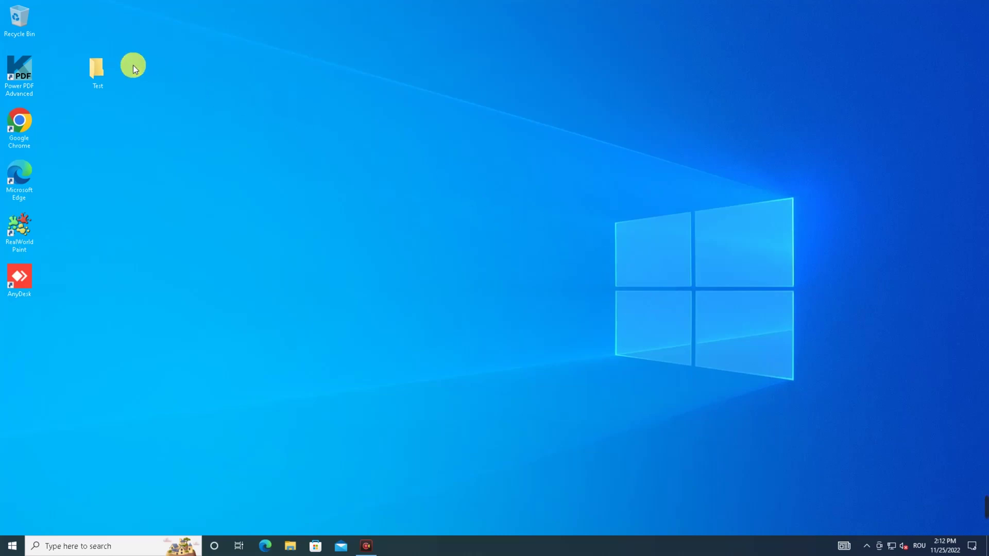
Step: Browse to Test\dist and confirm in Properties that the Test archive's type is .jar
double_click(96, 73)
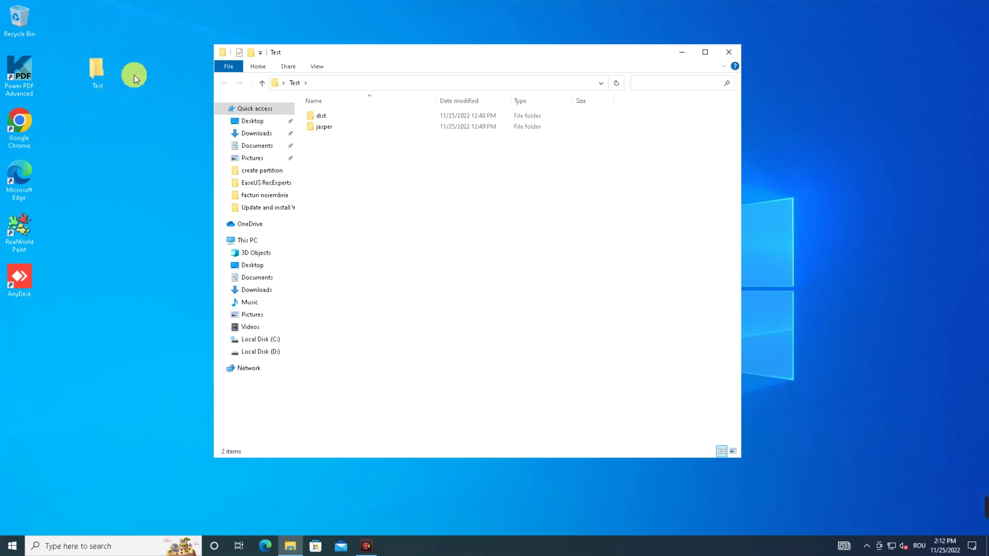
double_click(328, 117)
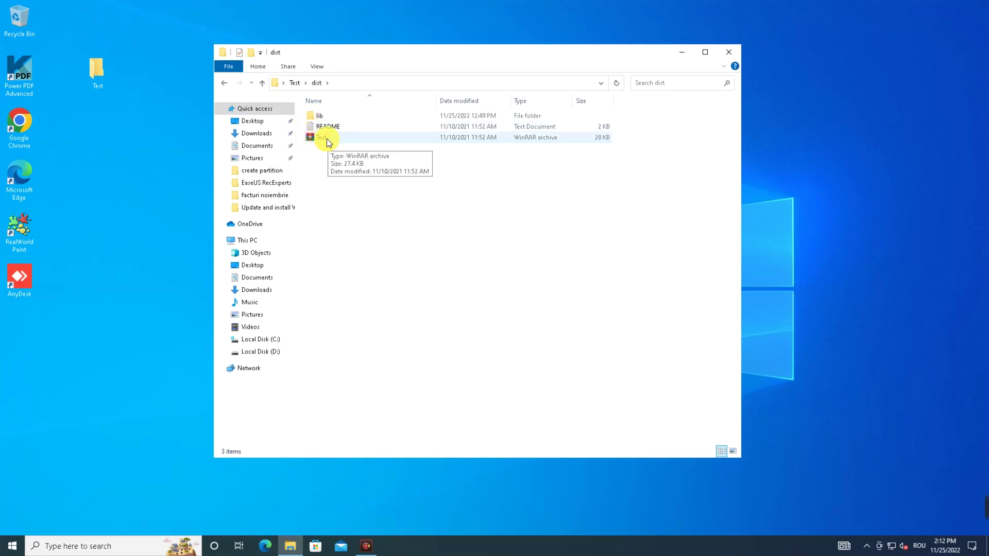
click(326, 139)
right_click(326, 139)
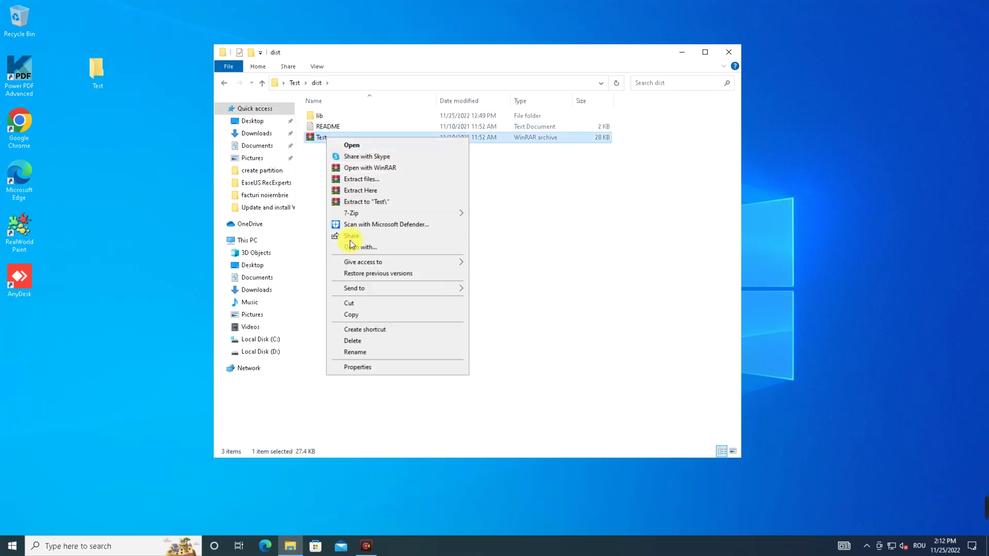
click(382, 362)
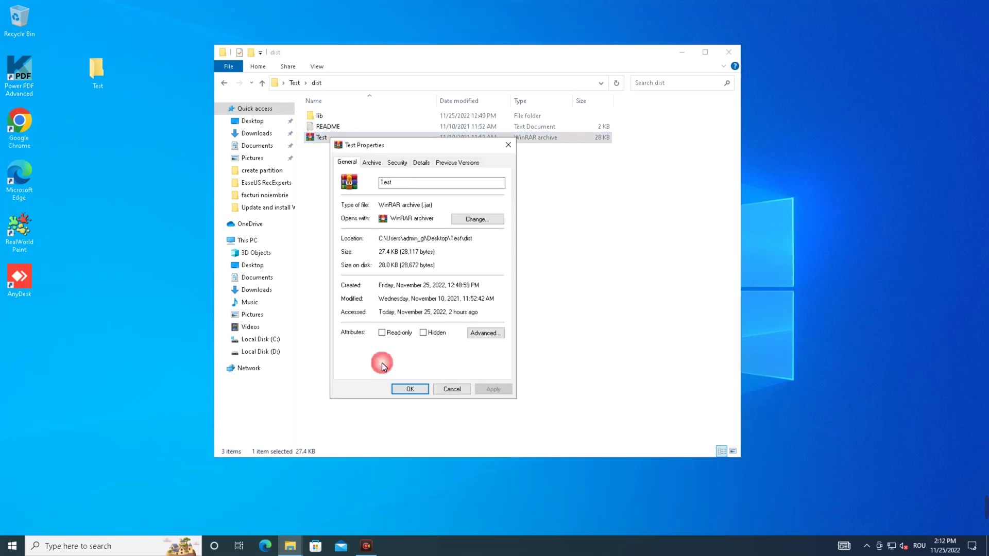
double_click(428, 204)
click(454, 390)
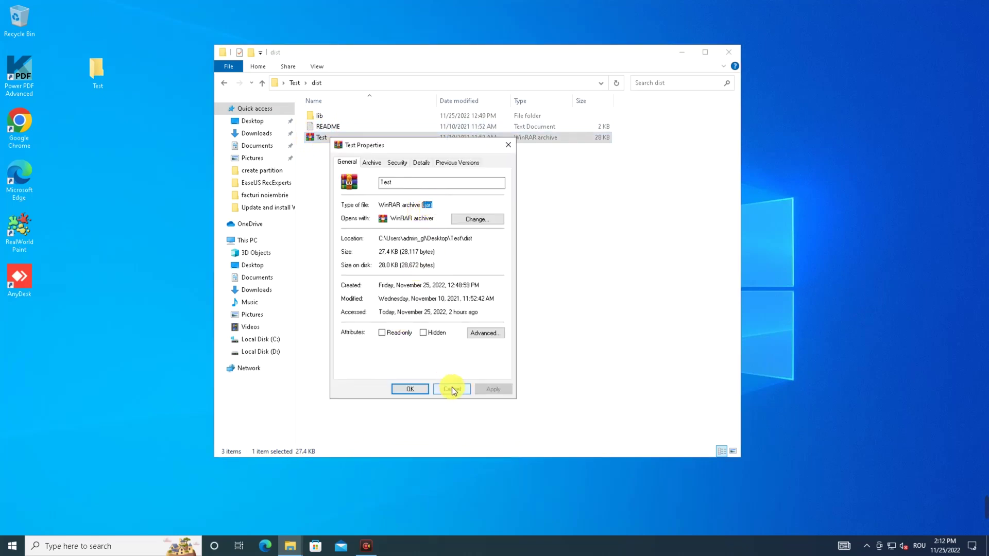
Step: View Test.jar's contents in WinRAR, then close WinRAR and the dist folder window
double_click(320, 138)
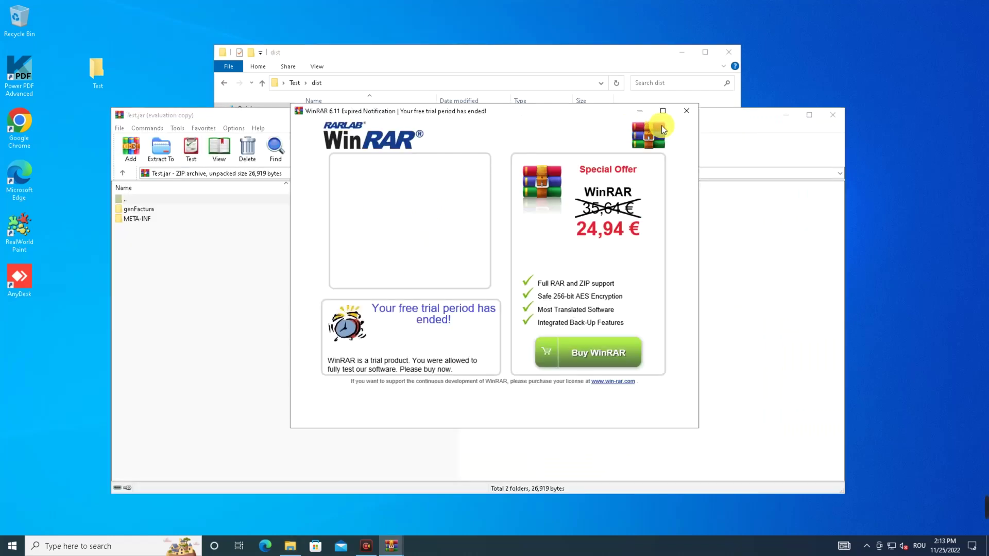
click(687, 112)
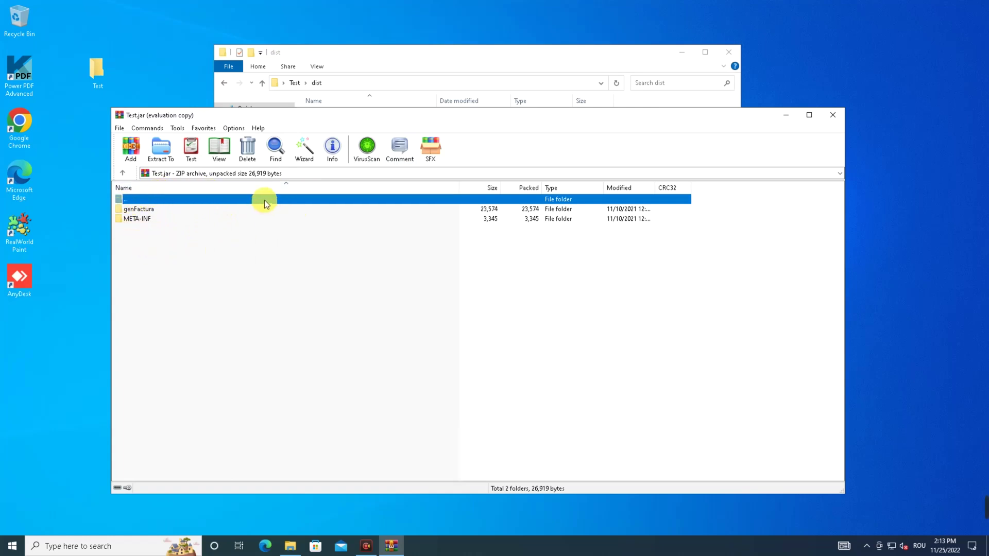
click(837, 113)
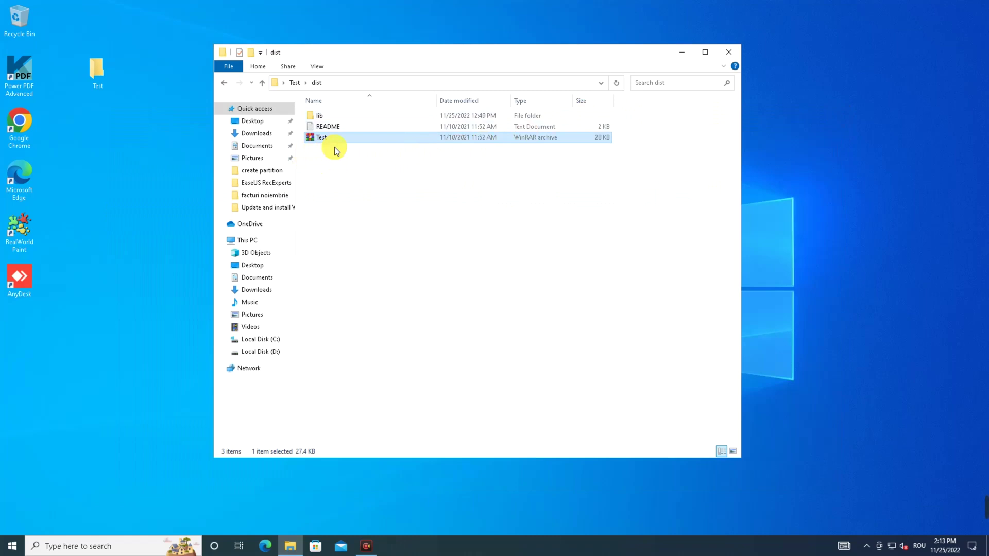
click(728, 51)
Step: Launch Google Chrome and run a Google search for 'java'
click(20, 131)
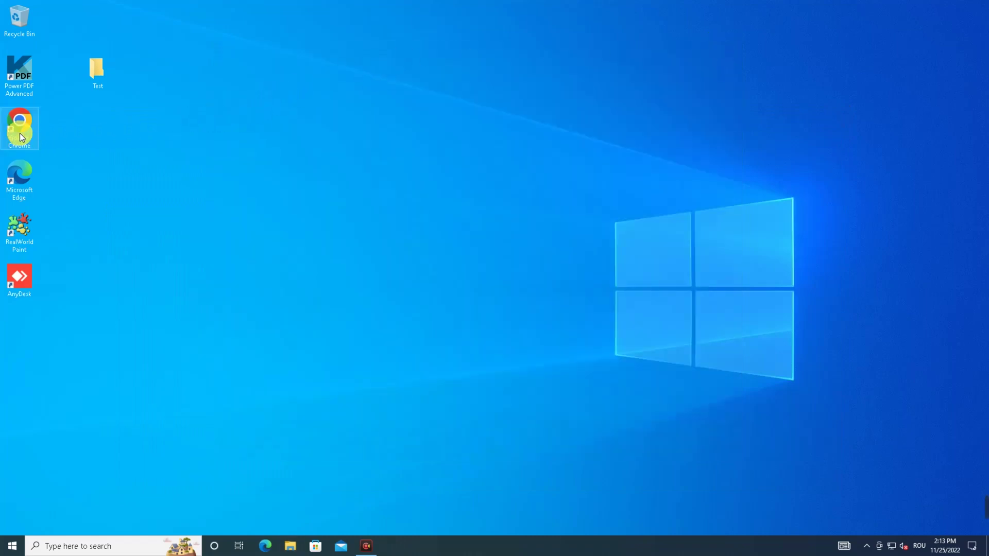
double_click(18, 130)
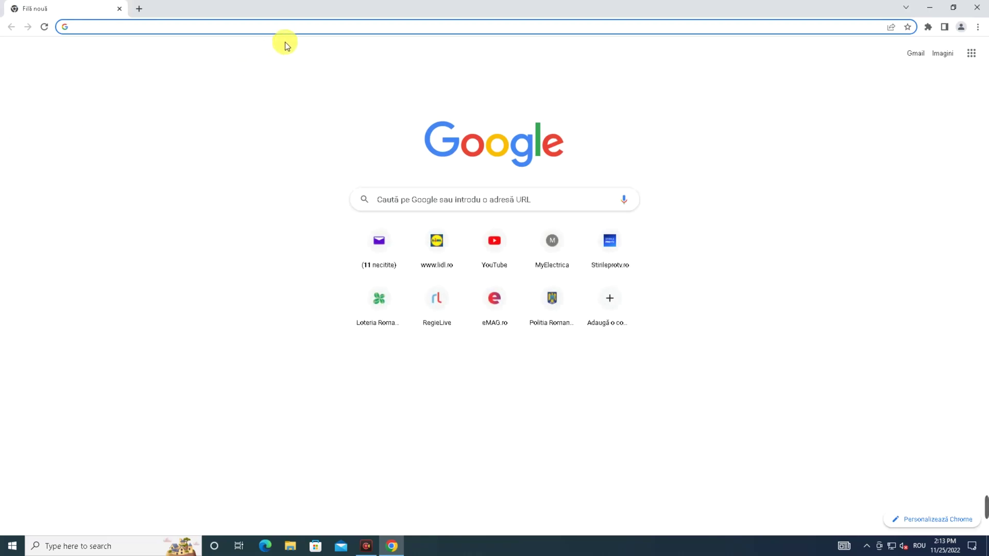
click(525, 200)
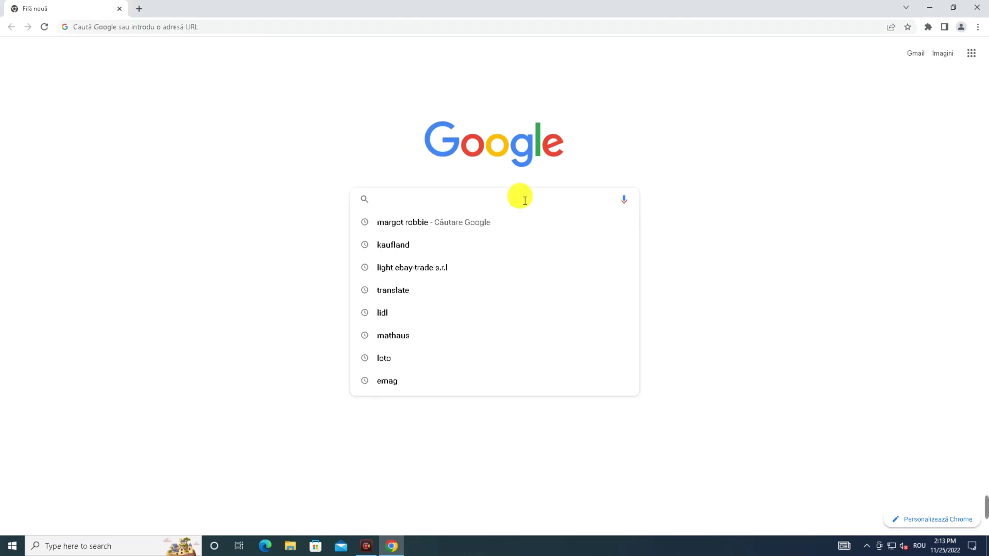
text(java)
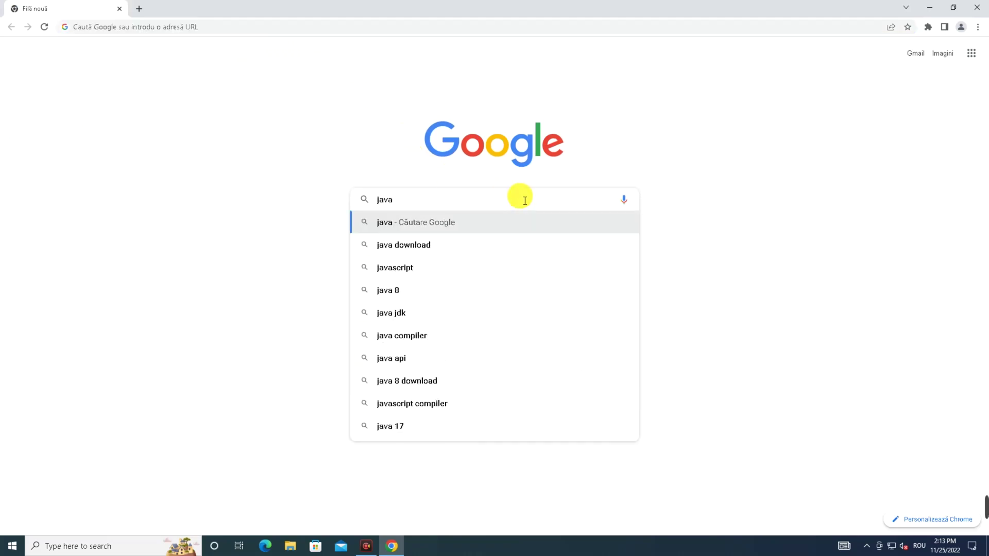
key(Return)
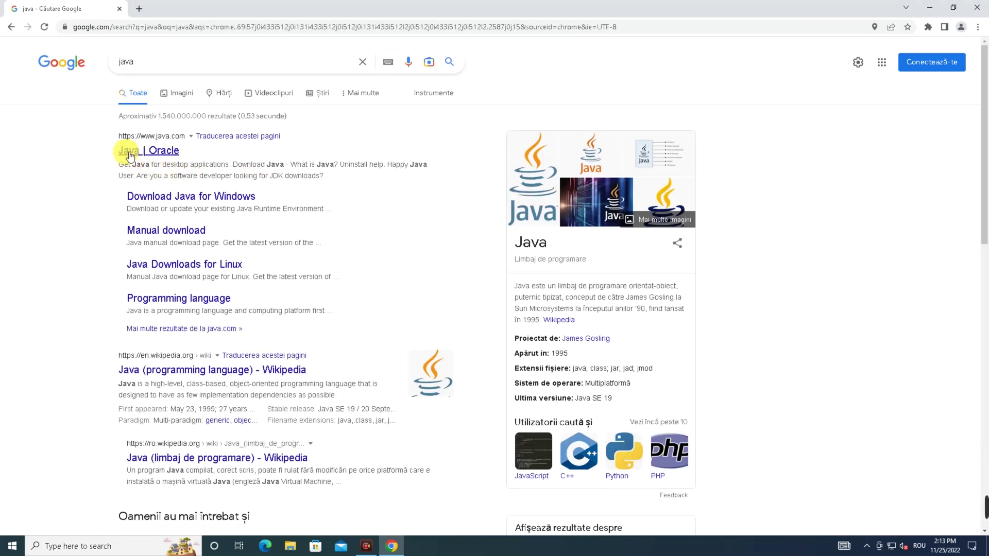
Step: Open the Java | Oracle site, accept all cookies, and download the Java installer
click(148, 152)
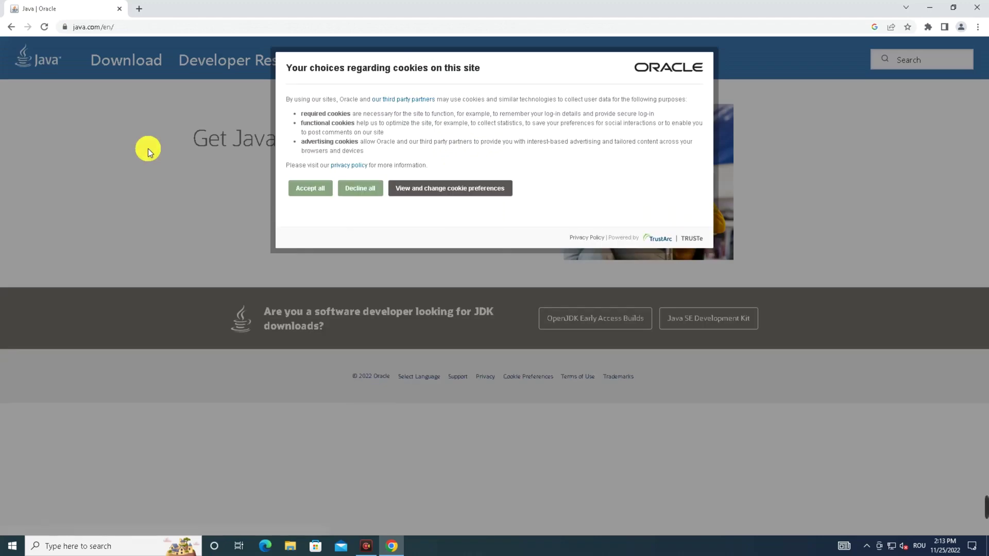
click(312, 188)
click(349, 187)
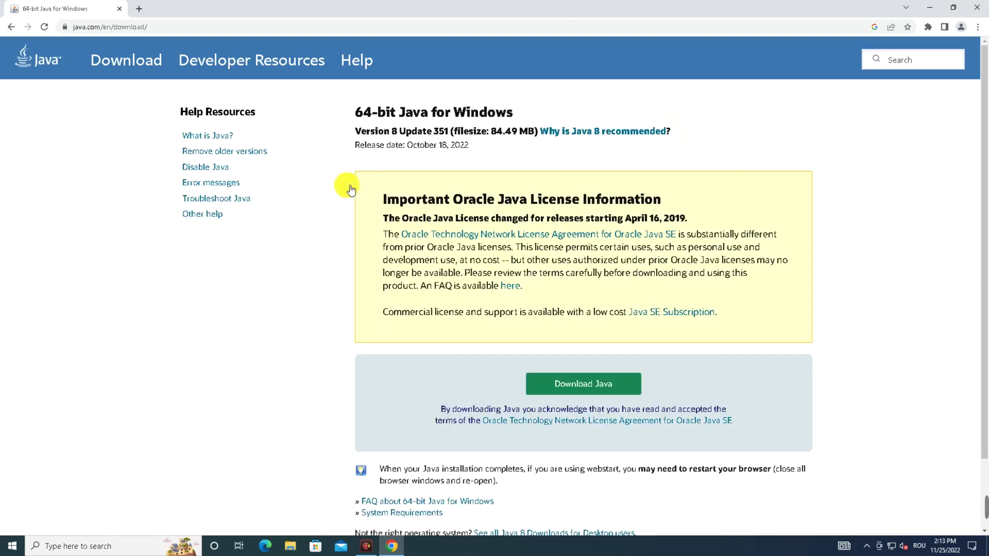
click(590, 388)
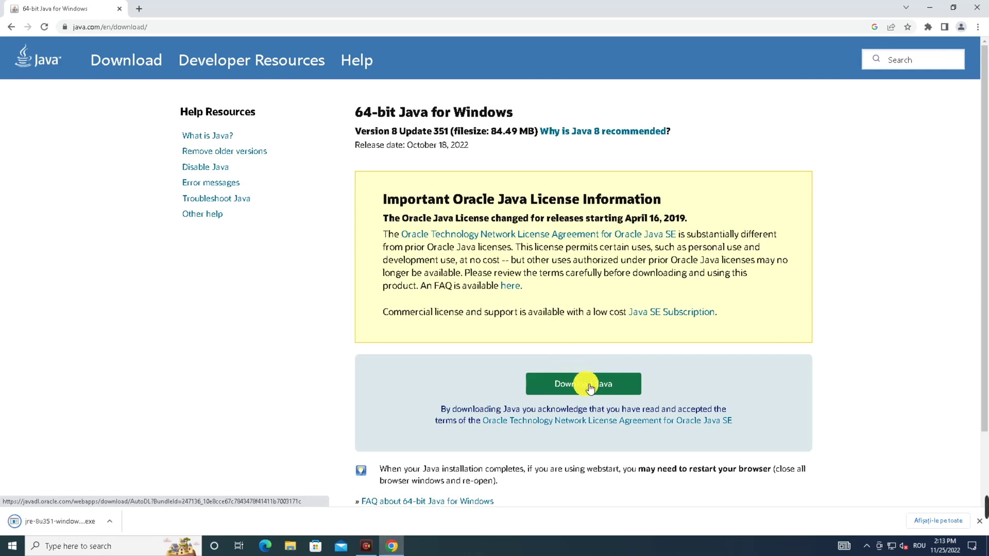
Step: Run the jre installer to install Java 8 Update 351, then close setup and Chrome
click(67, 522)
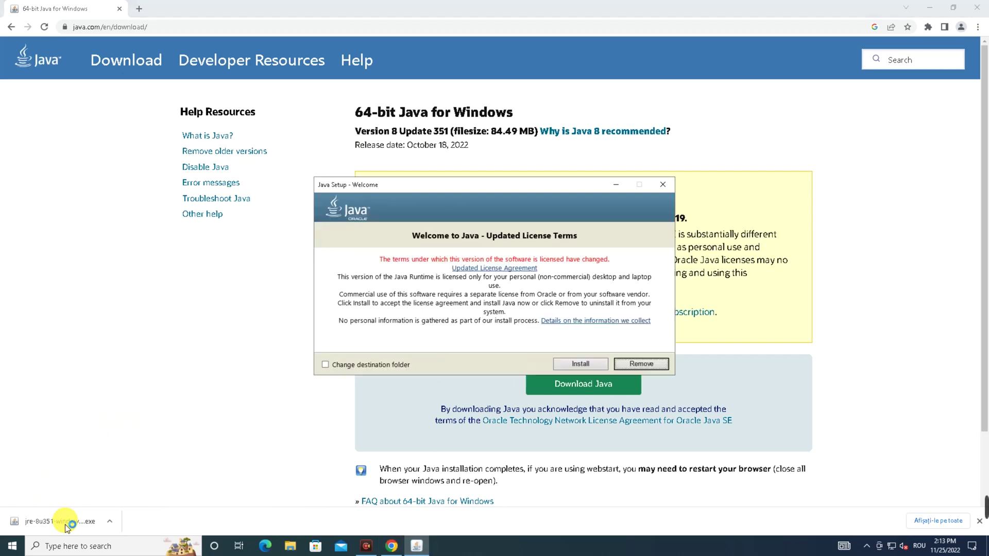
click(589, 369)
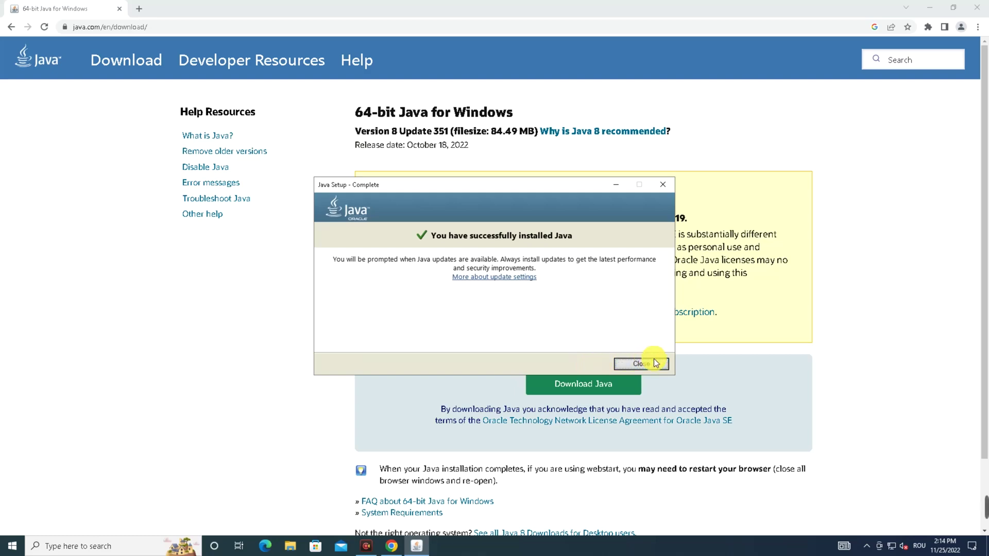
click(652, 362)
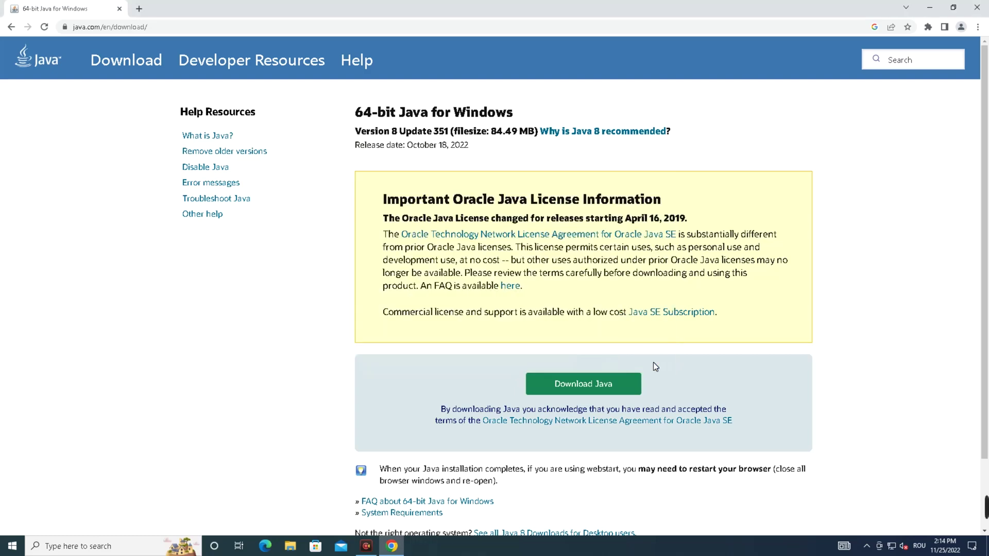
click(976, 7)
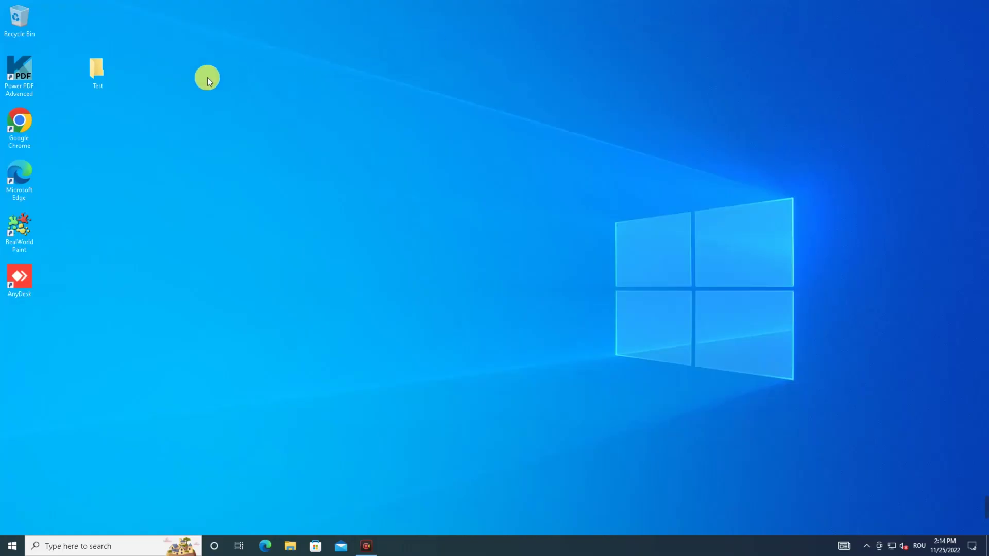
Step: Run Test.jar from Test\dist with Java(TM) Platform SE binary
double_click(96, 73)
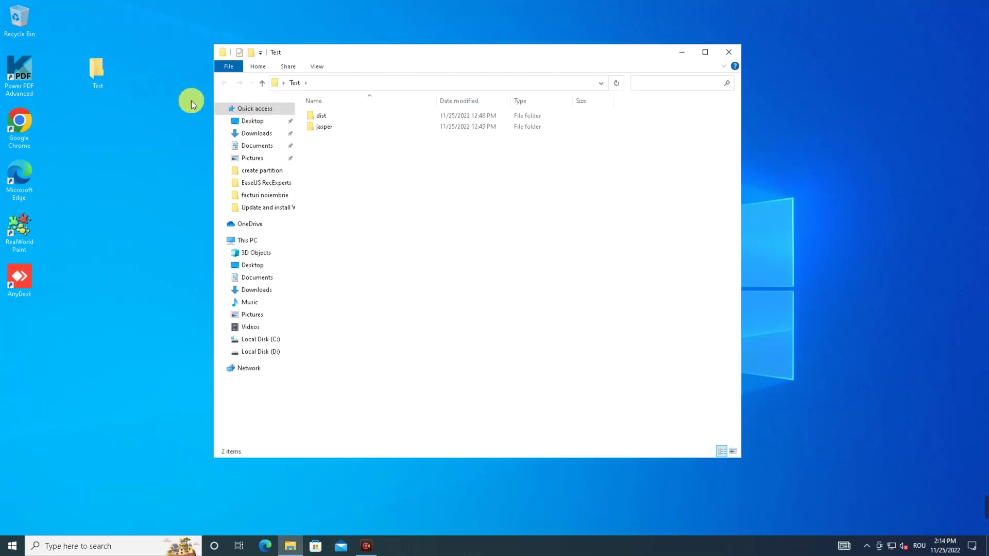
double_click(322, 115)
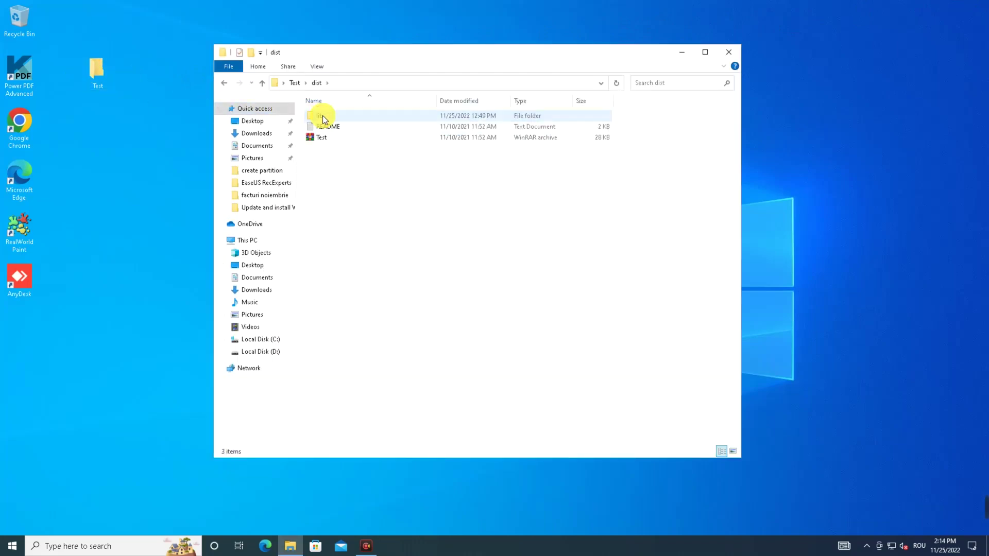
right_click(322, 139)
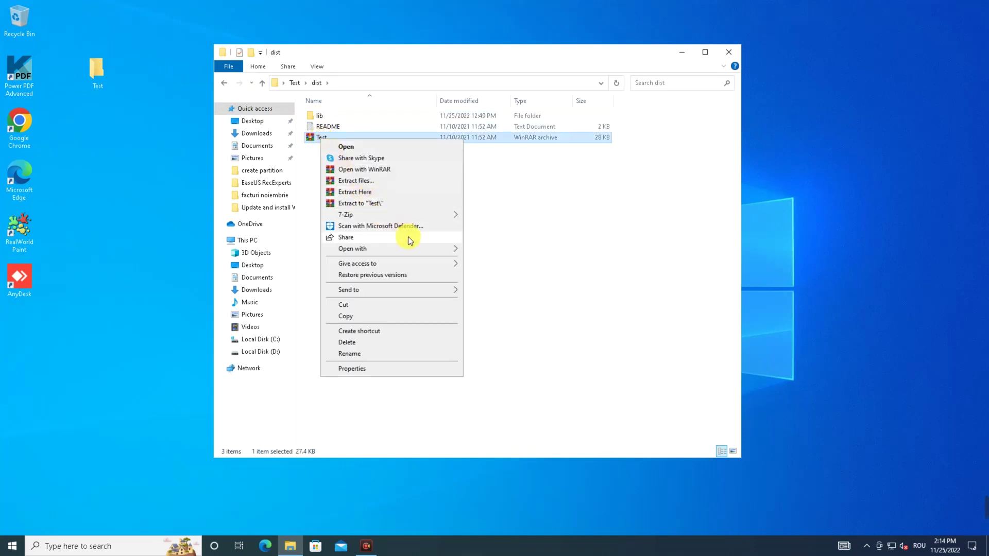
mouse_move(353, 249)
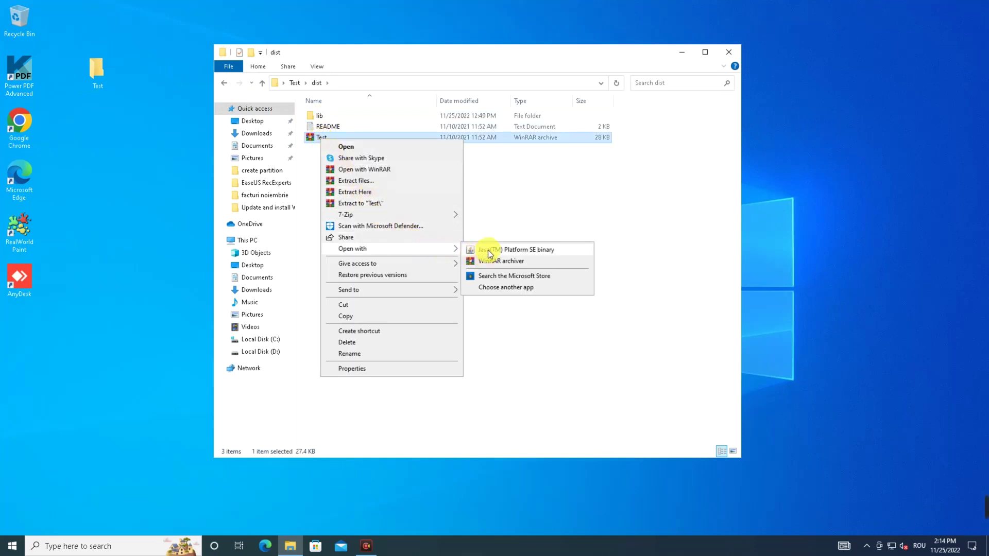
click(559, 248)
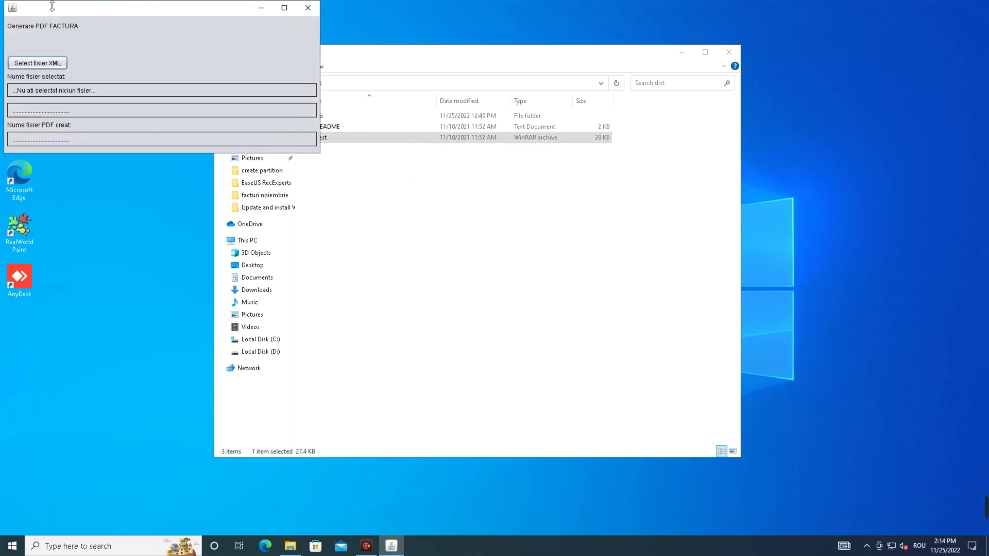
Step: Close the Generare PDF FACTURA window and the dist folder window
click(310, 10)
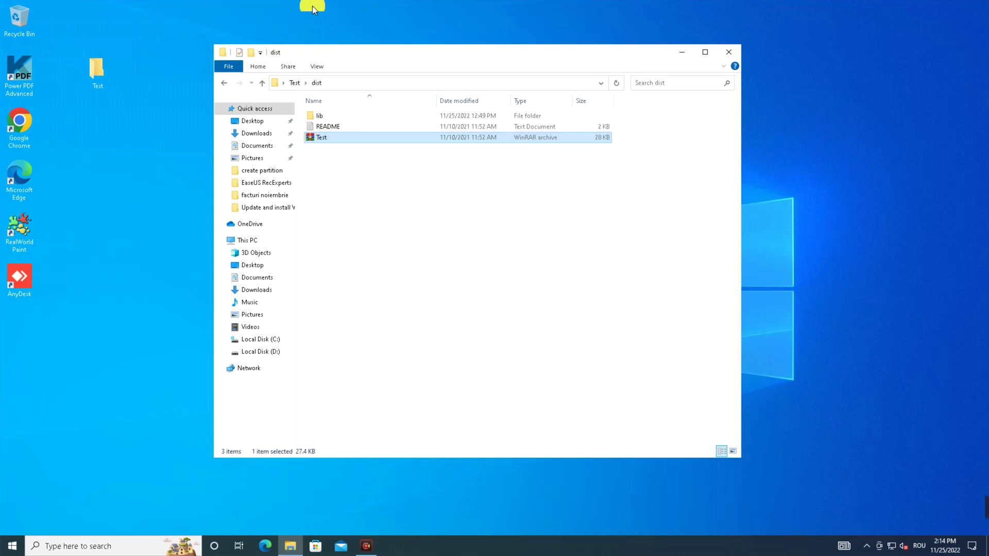
click(728, 51)
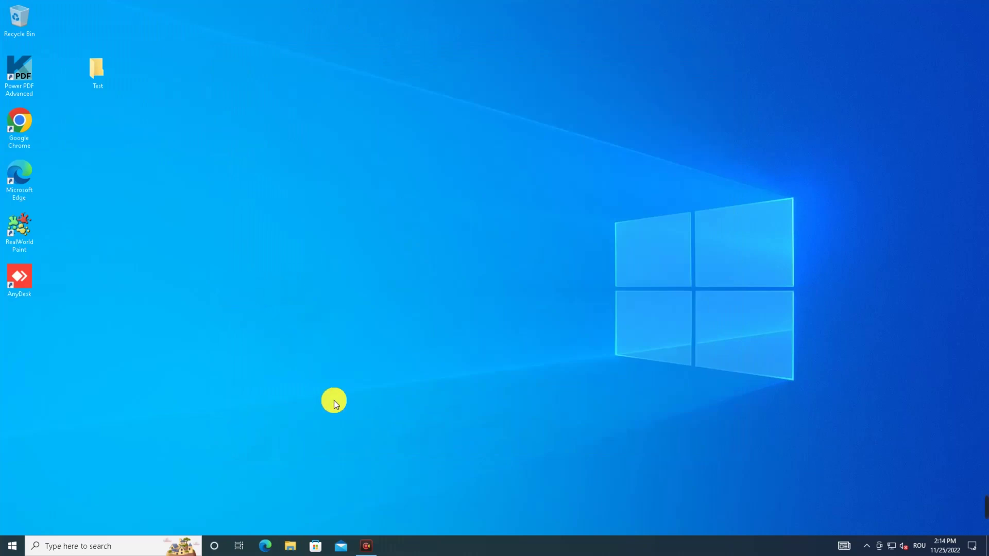